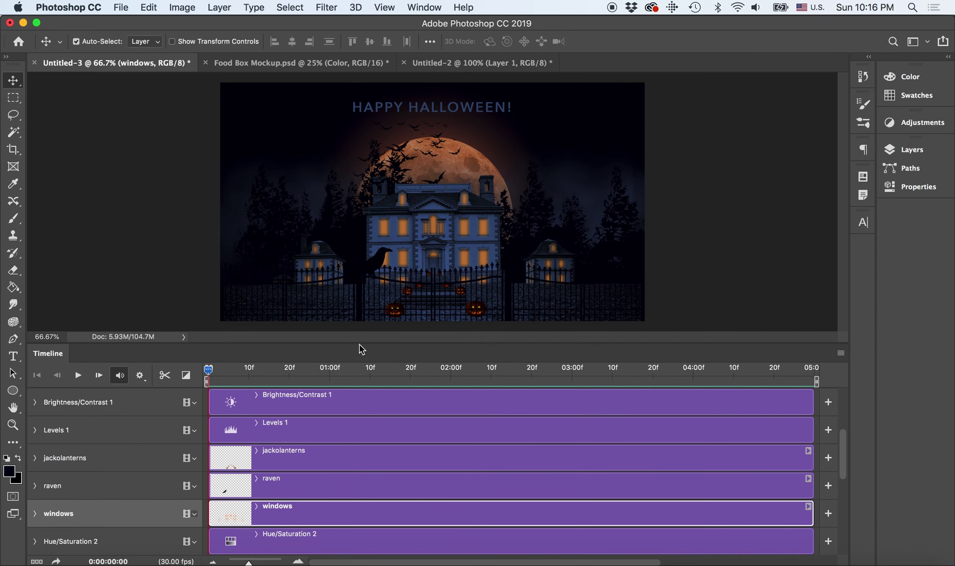
Convert the windows layer to a smart object
{"action": "left_click", "coordinate": [35, 514]}
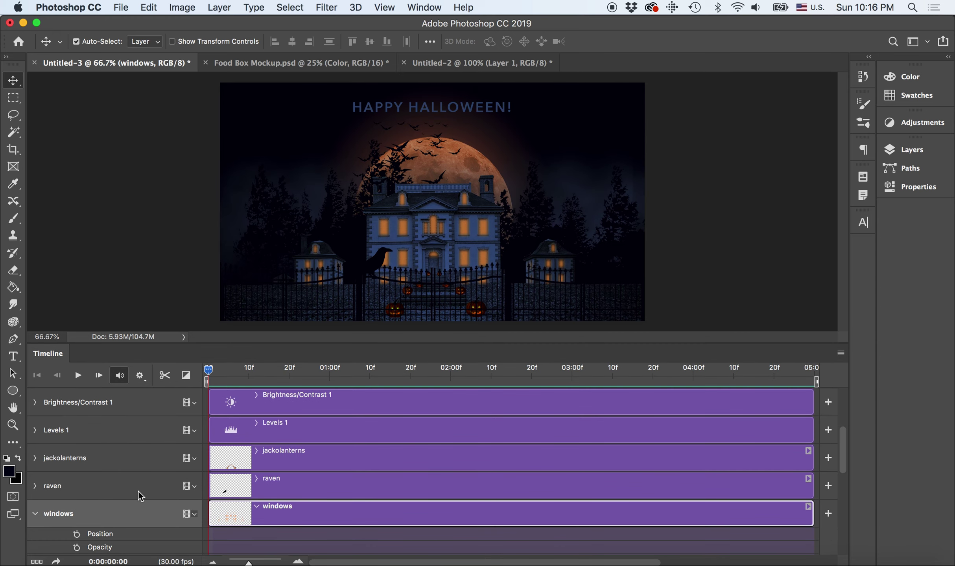
{"action": "left_click_drag", "start_coordinate": [331, 342], "coordinate": [333, 313]}
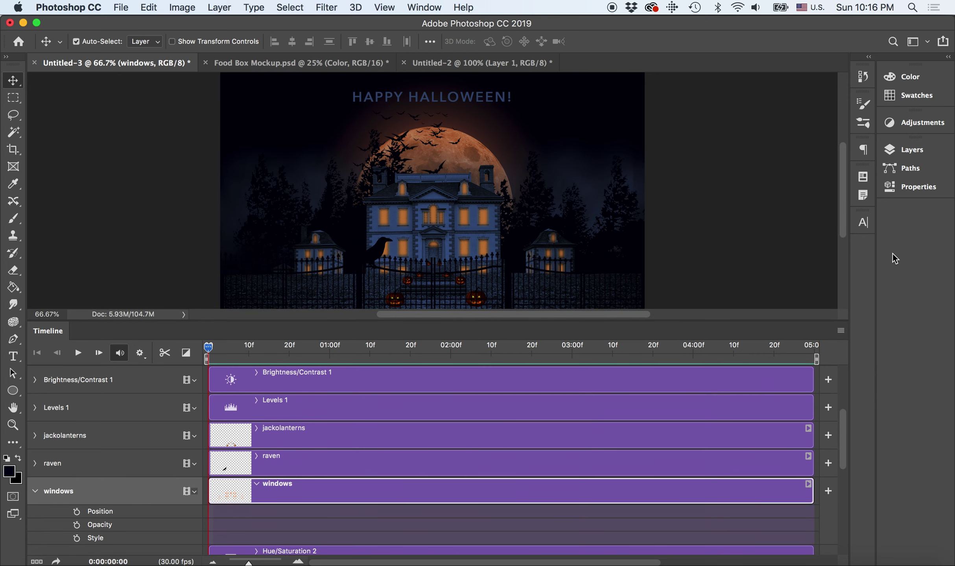
{"action": "left_click", "coordinate": [910, 149]}
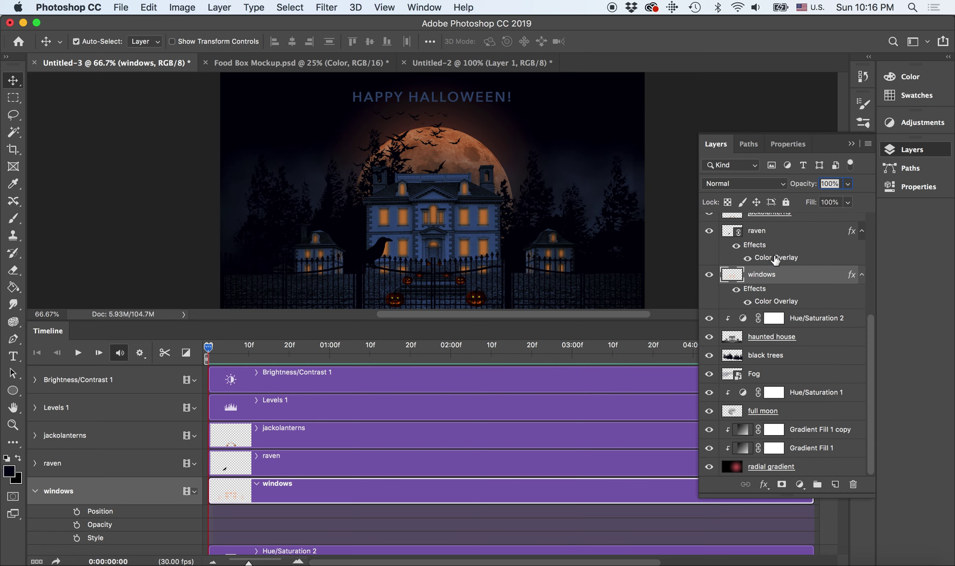
{"action": "right_click", "coordinate": [766, 273]}
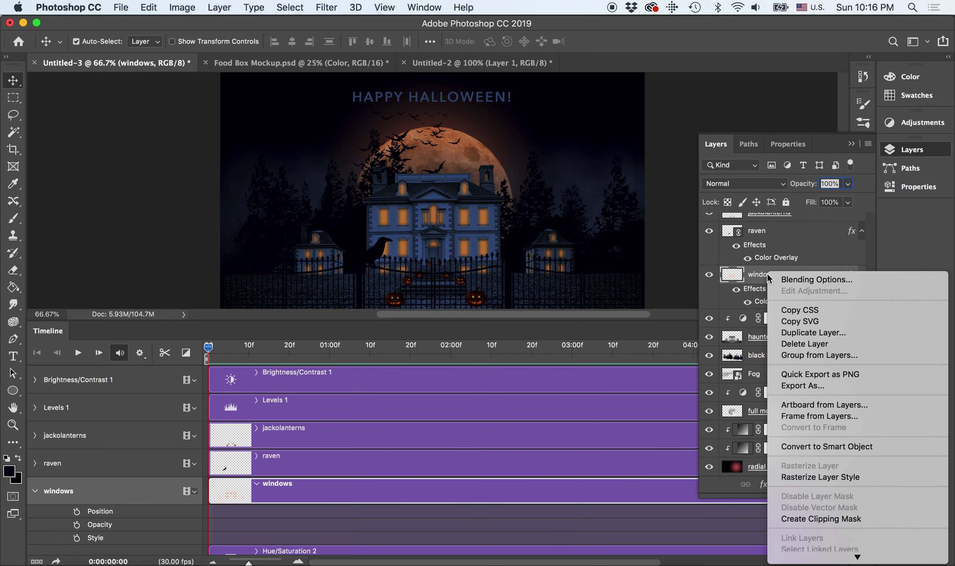
{"action": "left_click", "coordinate": [803, 448]}
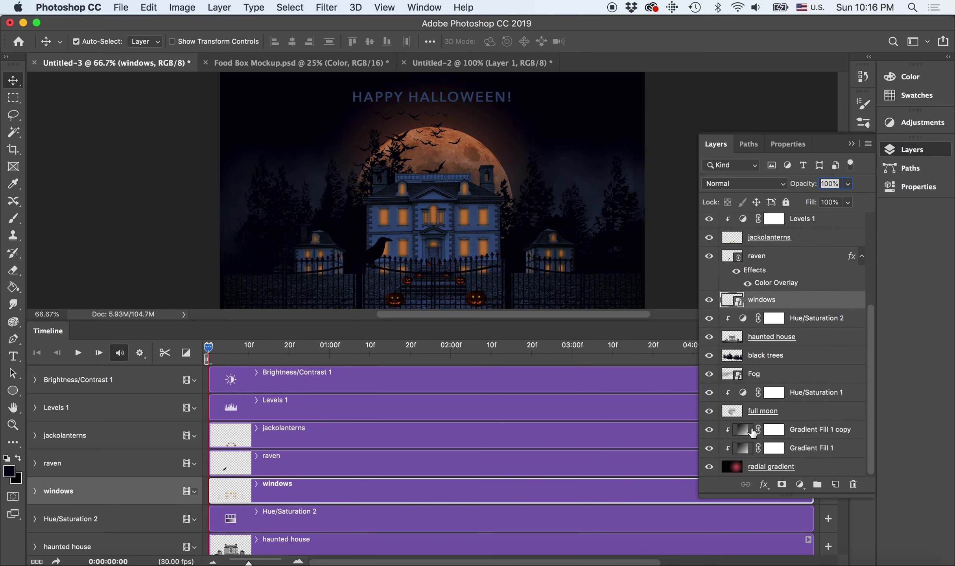
Enable opacity animation on the windows track with a first keyframe at 0:00
{"action": "left_click", "coordinate": [35, 490]}
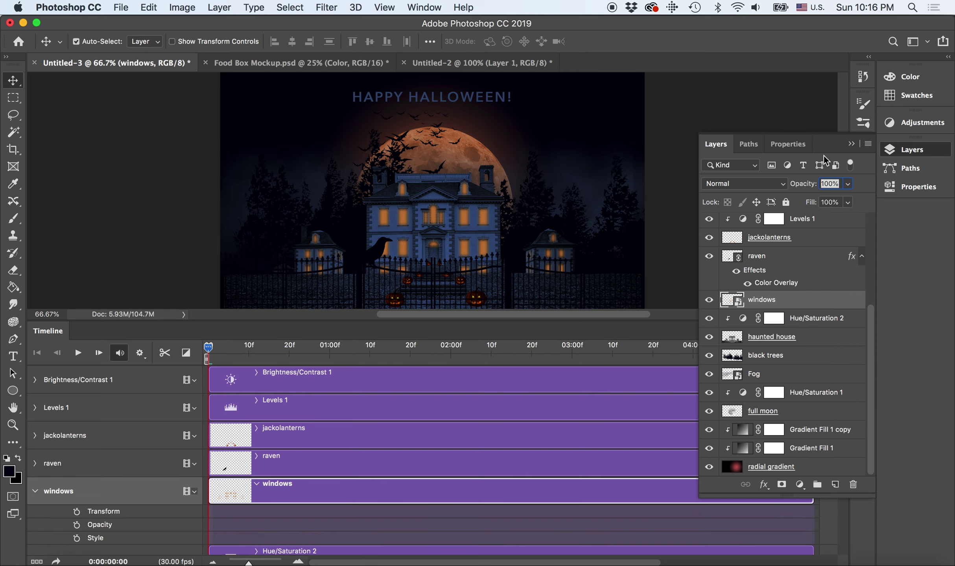
{"action": "left_click", "coordinate": [852, 145]}
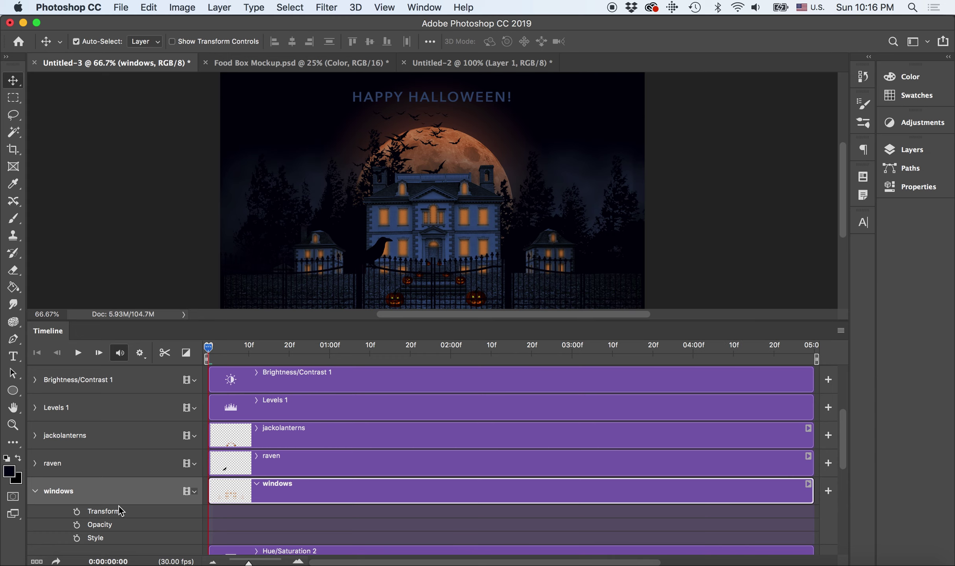
{"action": "left_click", "coordinate": [77, 526]}
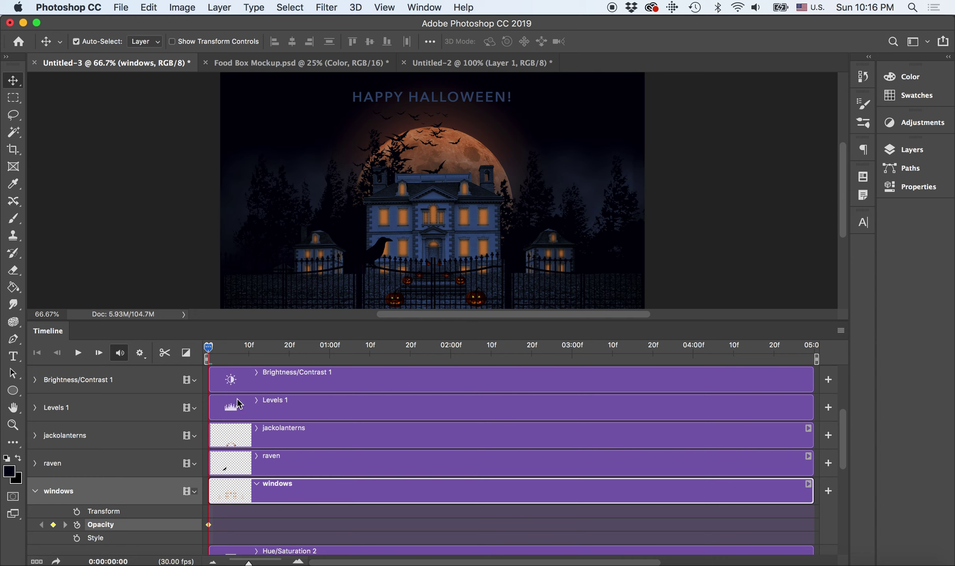
Add an opacity keyframe of 25% to the windows layer at frame 10
{"action": "left_click_drag", "start_coordinate": [209, 349], "coordinate": [248, 348]}
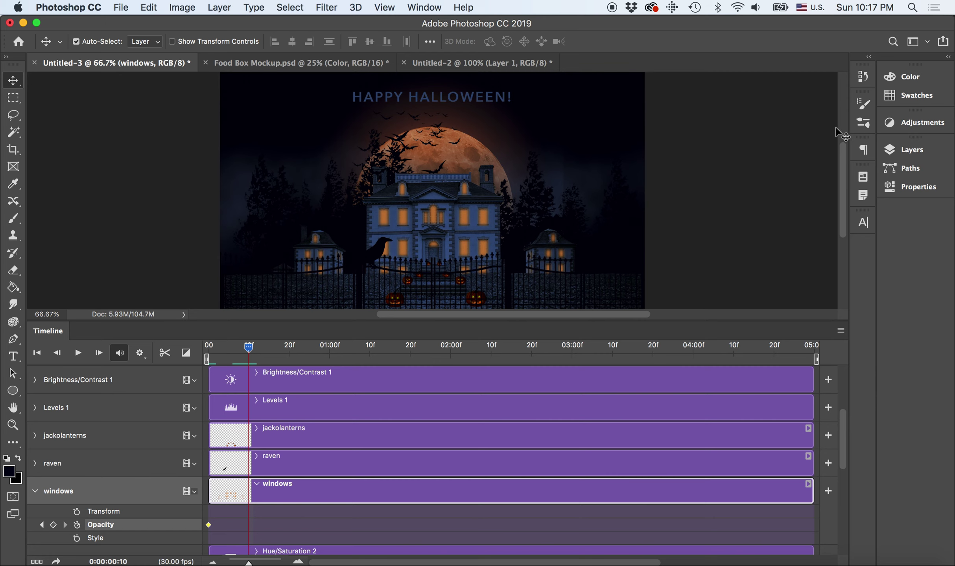
{"action": "left_click", "coordinate": [916, 151]}
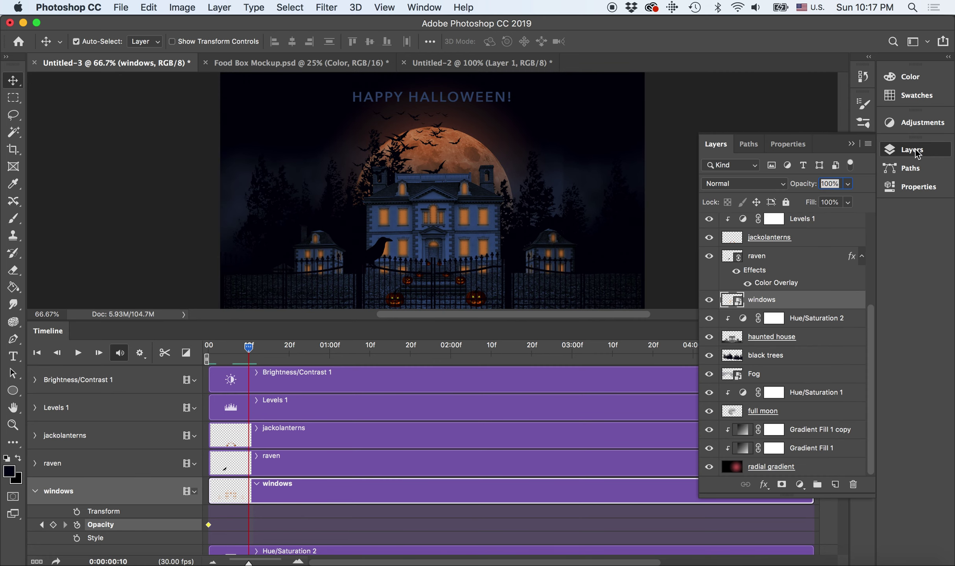
{"action": "left_click", "coordinate": [831, 184]}
{"action": "type", "text": "25"}
{"action": "key", "text": "Return"}
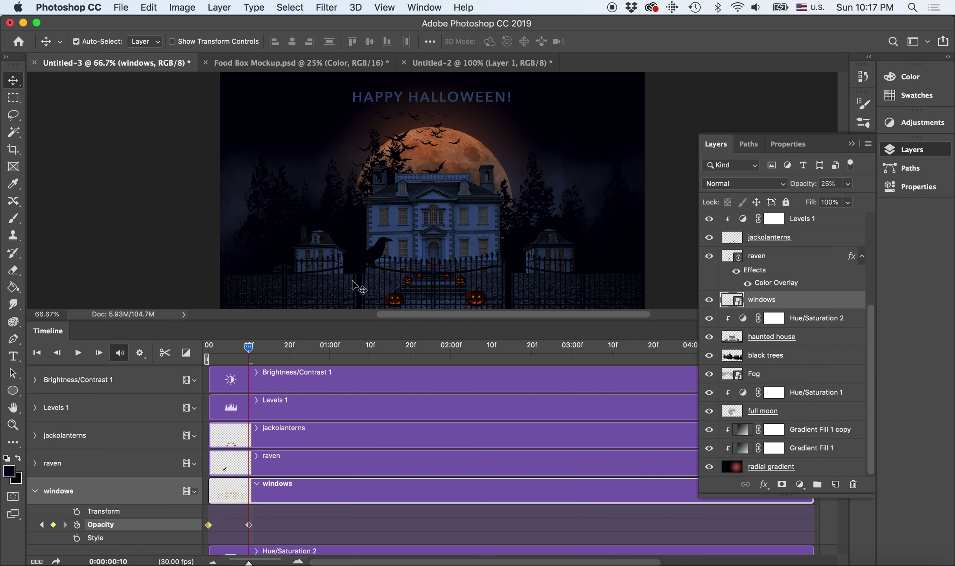
Add an opacity keyframe of 100% to the windows layer at frame 20
{"action": "left_click_drag", "start_coordinate": [250, 349], "coordinate": [288, 349]}
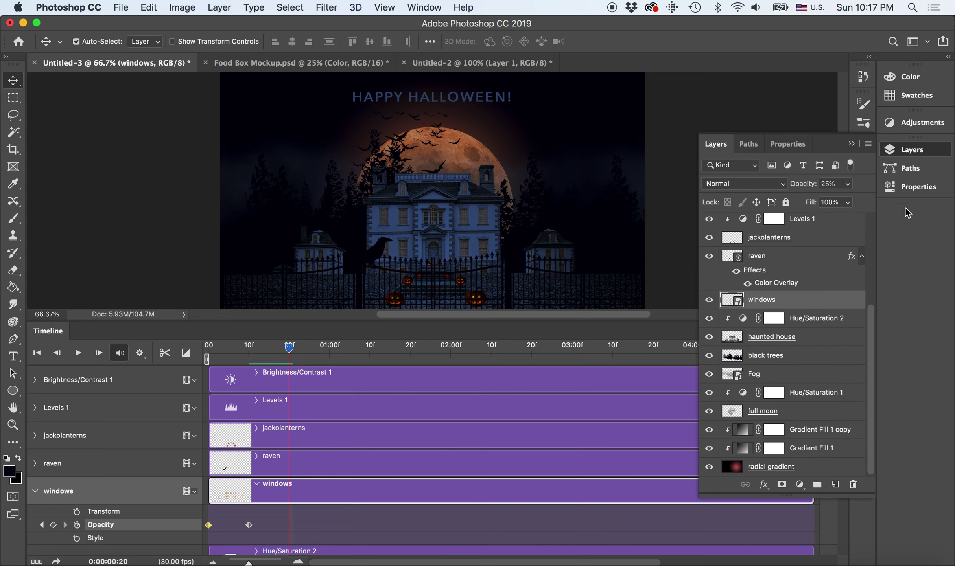
{"action": "left_click", "coordinate": [808, 188]}
{"action": "type", "text": "100"}
{"action": "key", "text": "Return"}
Add an opacity keyframe of 25% to the windows layer at 1 second
{"action": "left_click", "coordinate": [329, 348]}
{"action": "left_click", "coordinate": [816, 185]}
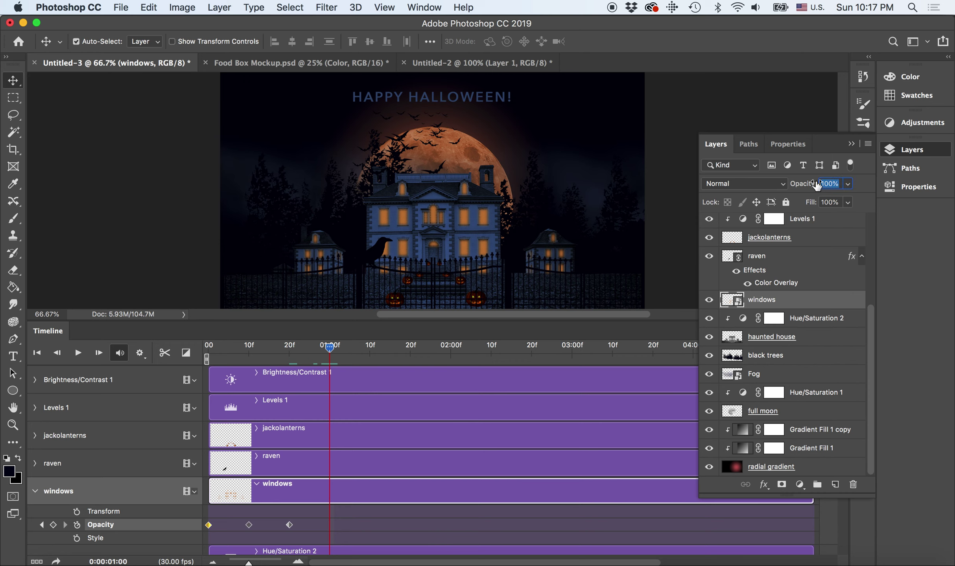
{"action": "type", "text": "25"}
{"action": "key", "text": "Return"}
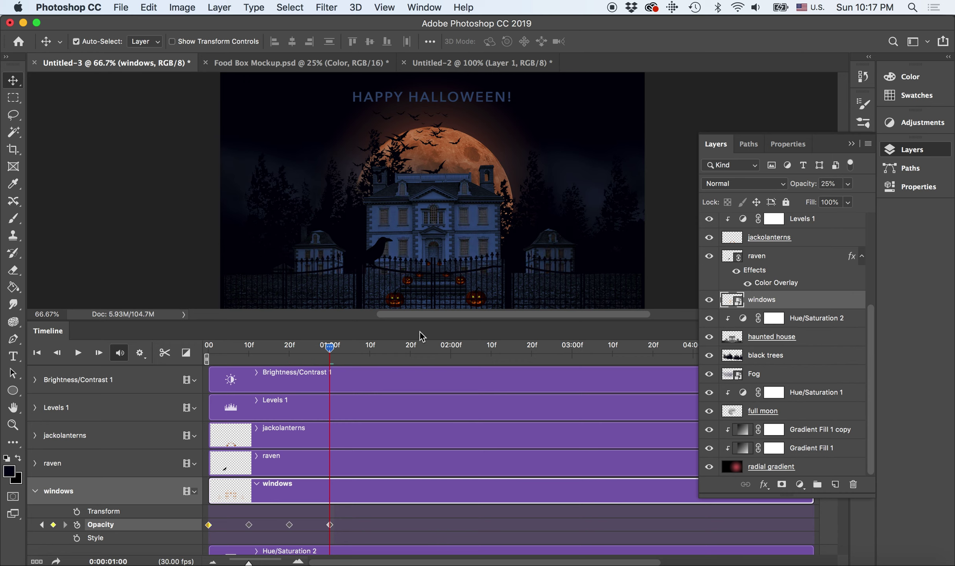
Keyframe the windows layer's opacity at 100% at 1 second 10 frames and 25% at 1 second 20 frames
{"action": "left_click_drag", "start_coordinate": [337, 356], "coordinate": [374, 352]}
{"action": "key", "text": "0"}
{"action": "left_click_drag", "start_coordinate": [394, 348], "coordinate": [410, 352]}
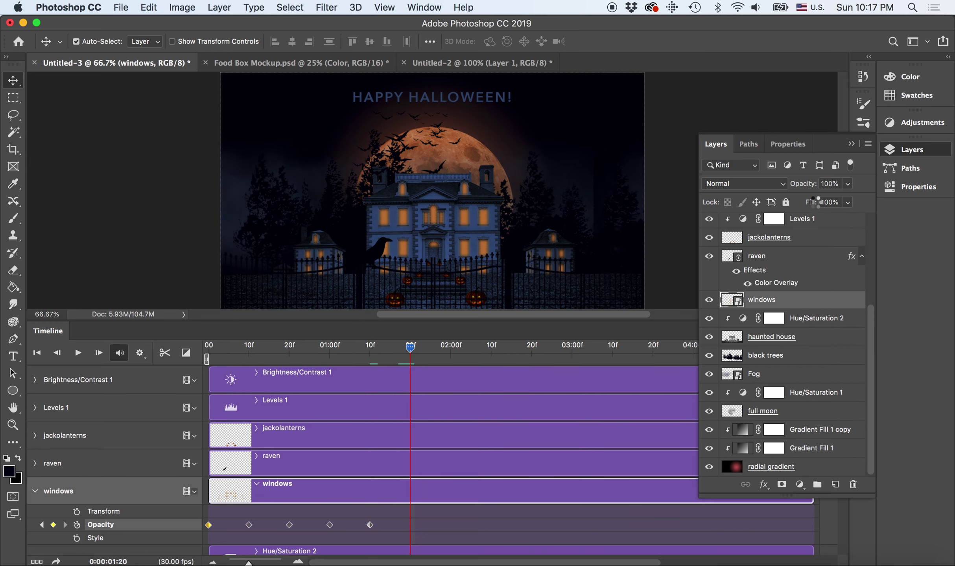
{"action": "left_click", "coordinate": [829, 185]}
{"action": "type", "text": "25"}
{"action": "key", "text": "Return"}
Add an opacity keyframe of 100% to the windows layer at 2 seconds
{"action": "left_click_drag", "start_coordinate": [411, 348], "coordinate": [452, 349]}
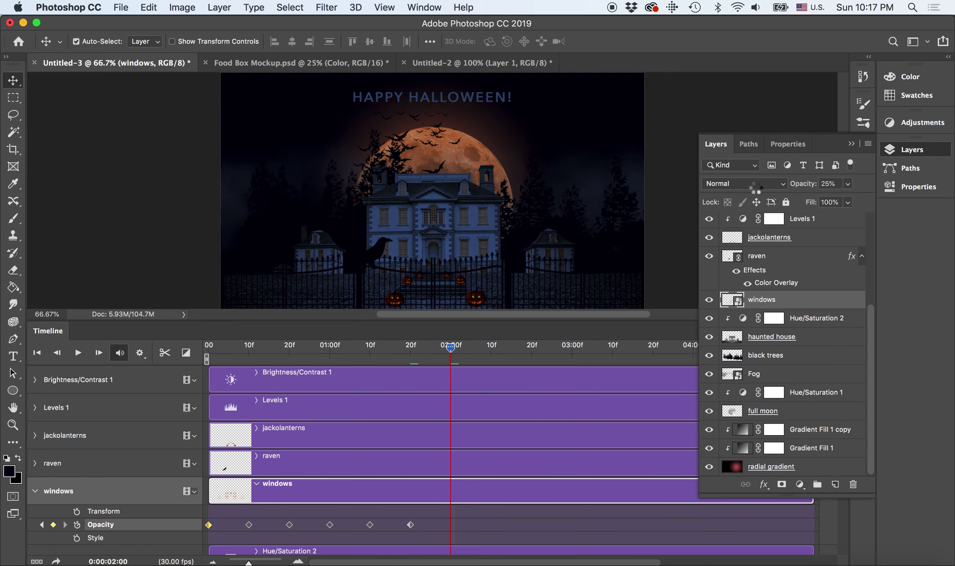
{"action": "left_click", "coordinate": [822, 184]}
{"action": "type", "text": "100"}
{"action": "key", "text": "Return"}
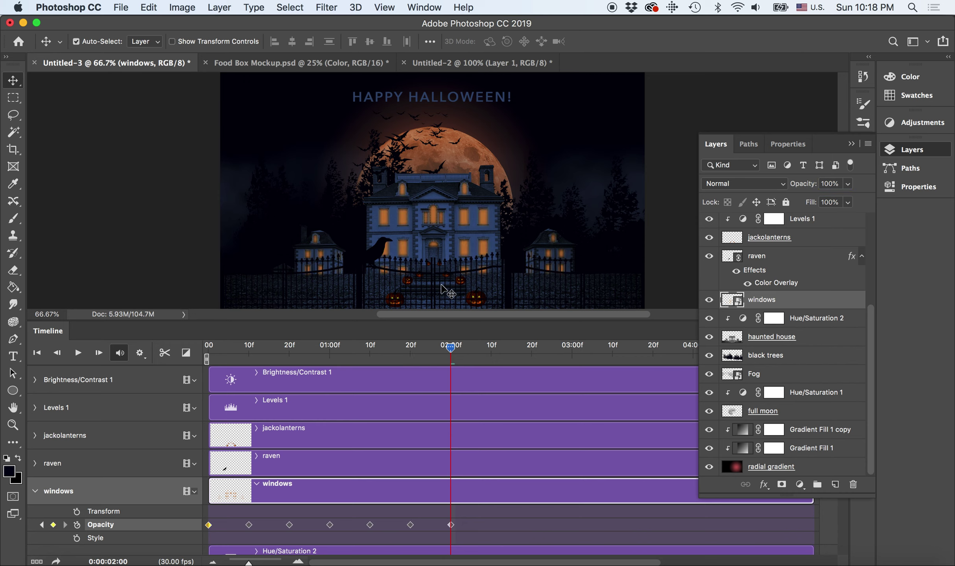
Keyframe the windows layer's opacity at 25% at 2 seconds 10 frames and 100% at 2 seconds 20 frames
{"action": "left_click_drag", "start_coordinate": [453, 348], "coordinate": [531, 348]}
{"action": "left_click", "coordinate": [830, 184]}
{"action": "type", "text": "25"}
{"action": "key", "text": "Return"}
{"action": "left_click", "coordinate": [829, 184]}
{"action": "type", "text": "100"}
{"action": "key", "text": "Return"}
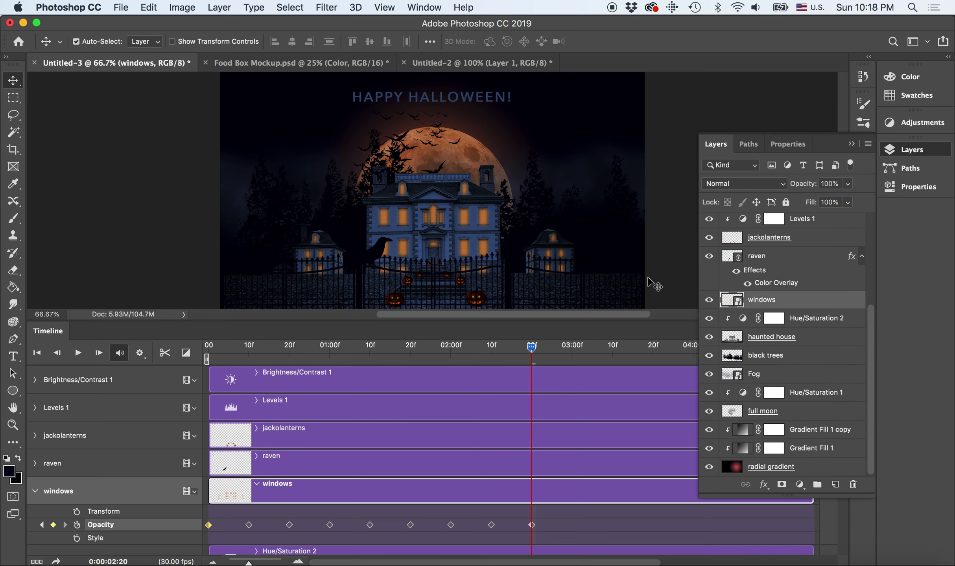
Keyframe the windows layer's opacity at 25% at 3 seconds and 100% at 3 seconds 10 frames
{"action": "left_click_drag", "start_coordinate": [550, 347], "coordinate": [612, 348]}
{"action": "left_click", "coordinate": [830, 183]}
{"action": "type", "text": "25"}
{"action": "key", "text": "Return"}
{"action": "left_click", "coordinate": [829, 184]}
{"action": "type", "text": "100"}
{"action": "key", "text": "Return"}
Keyframe the windows layer's opacity at 25% at 3 seconds 20 frames and 100% at 4 seconds
{"action": "left_click_drag", "start_coordinate": [612, 348], "coordinate": [653, 347]}
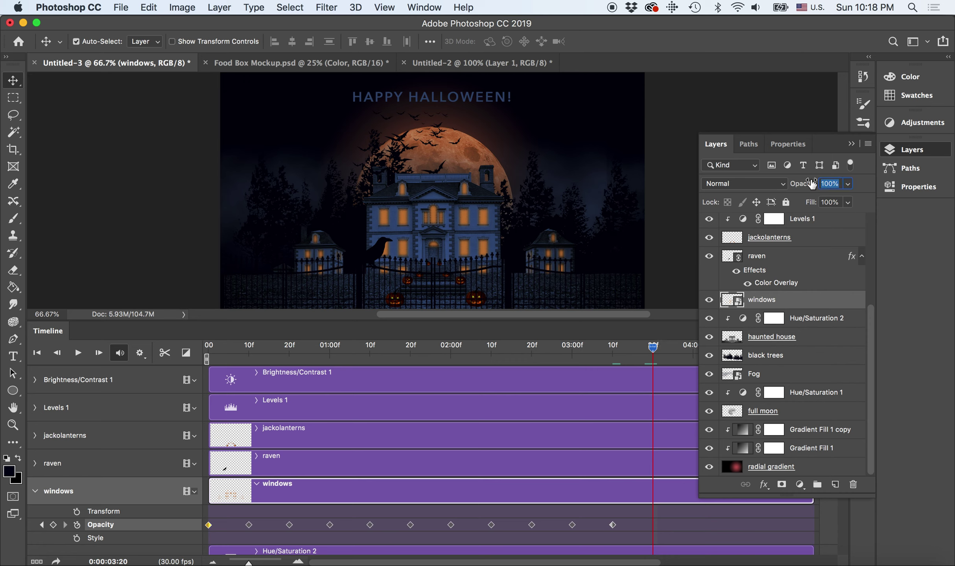
{"action": "type", "text": "25"}
{"action": "key", "text": "Return"}
{"action": "left_click_drag", "start_coordinate": [652, 348], "coordinate": [694, 349]}
{"action": "left_click", "coordinate": [830, 184]}
{"action": "type", "text": "100"}
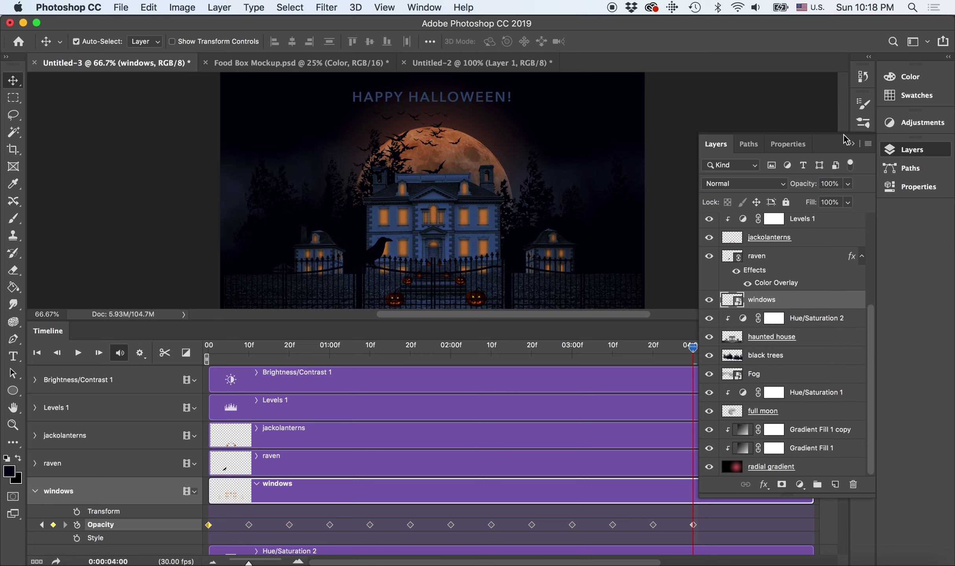
Add an opacity keyframe of 25% to the windows layer at 4 seconds 10 frames
{"action": "left_click", "coordinate": [851, 144]}
{"action": "left_click_drag", "start_coordinate": [693, 347], "coordinate": [735, 347]}
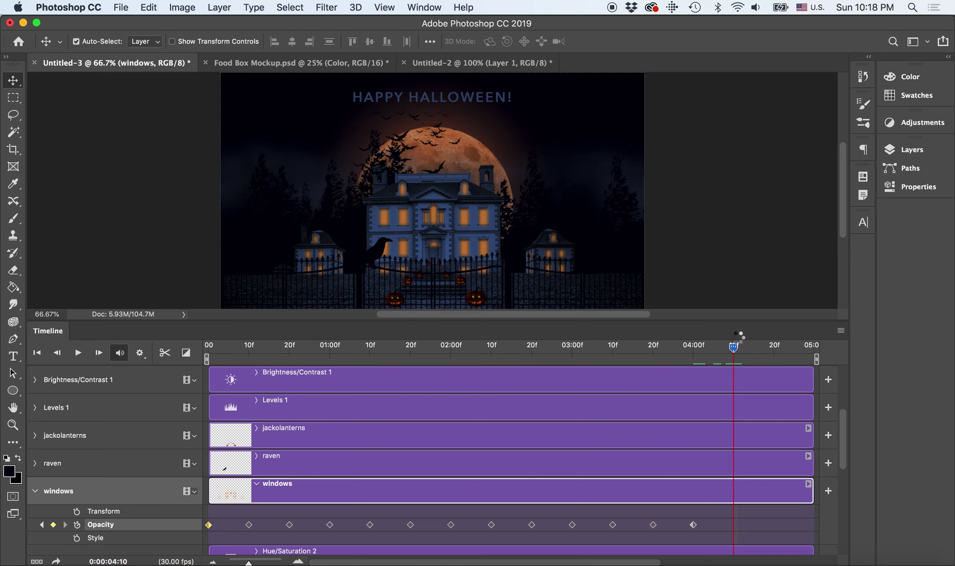
{"action": "left_click", "coordinate": [906, 152]}
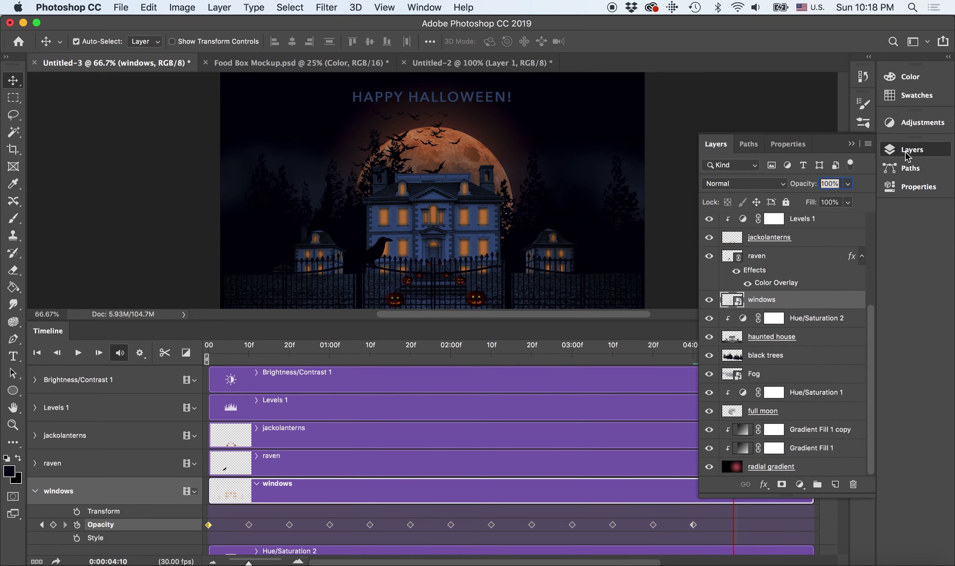
{"action": "left_click", "coordinate": [833, 184]}
{"action": "type", "text": "25"}
{"action": "key", "text": "Return"}
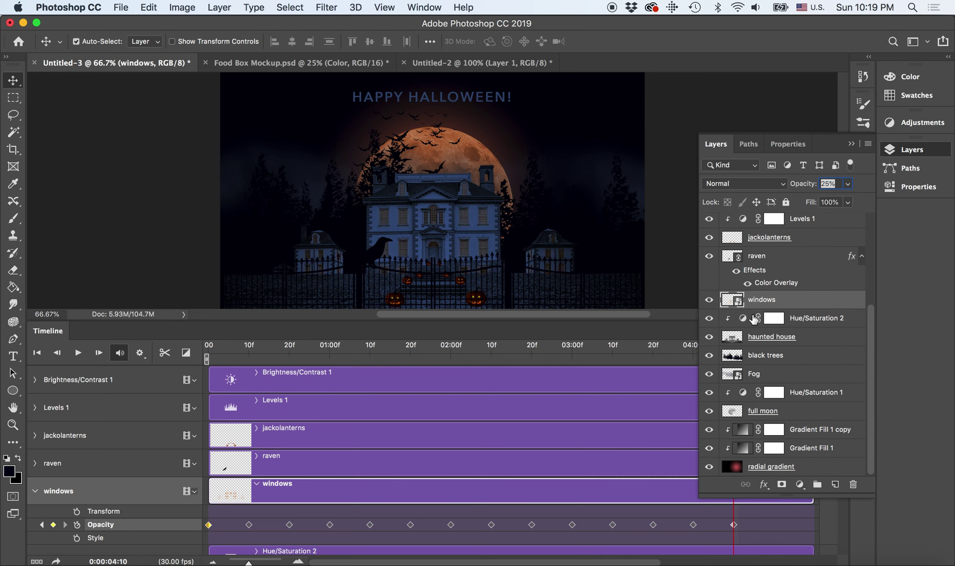
Add an opacity keyframe of 100% to the windows layer at 4 seconds 20 frames
{"action": "left_click", "coordinate": [851, 144]}
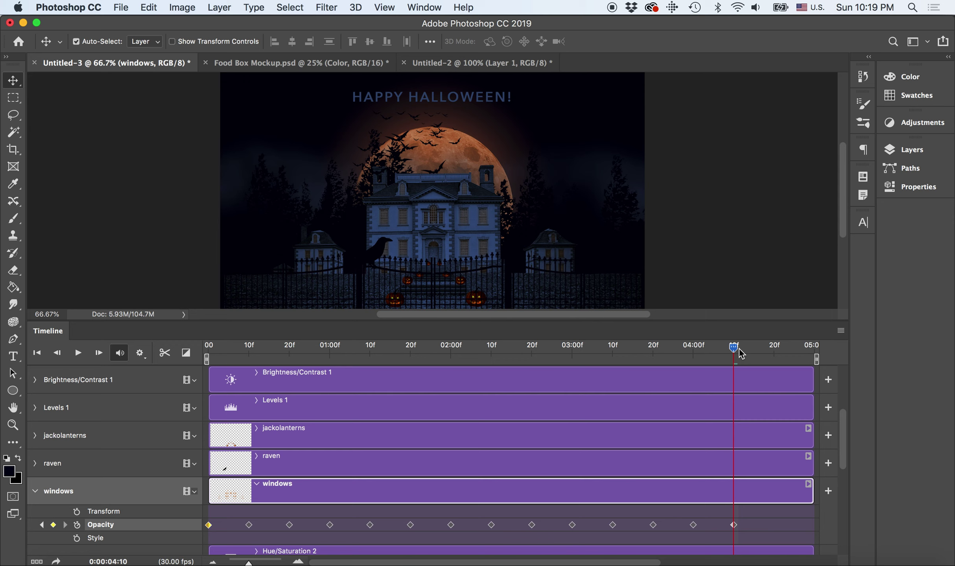
{"action": "left_click_drag", "start_coordinate": [734, 348], "coordinate": [773, 351]}
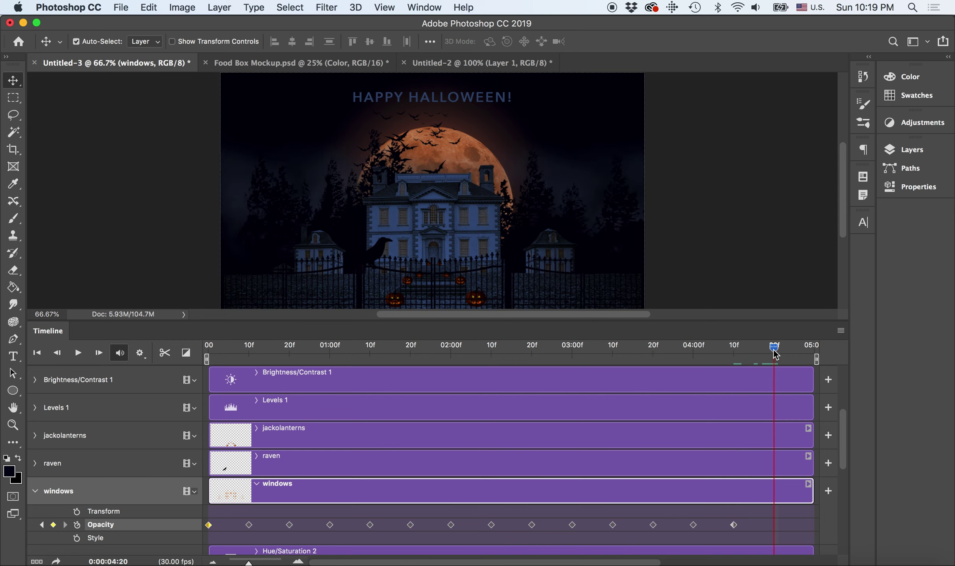
{"action": "left_click", "coordinate": [907, 152]}
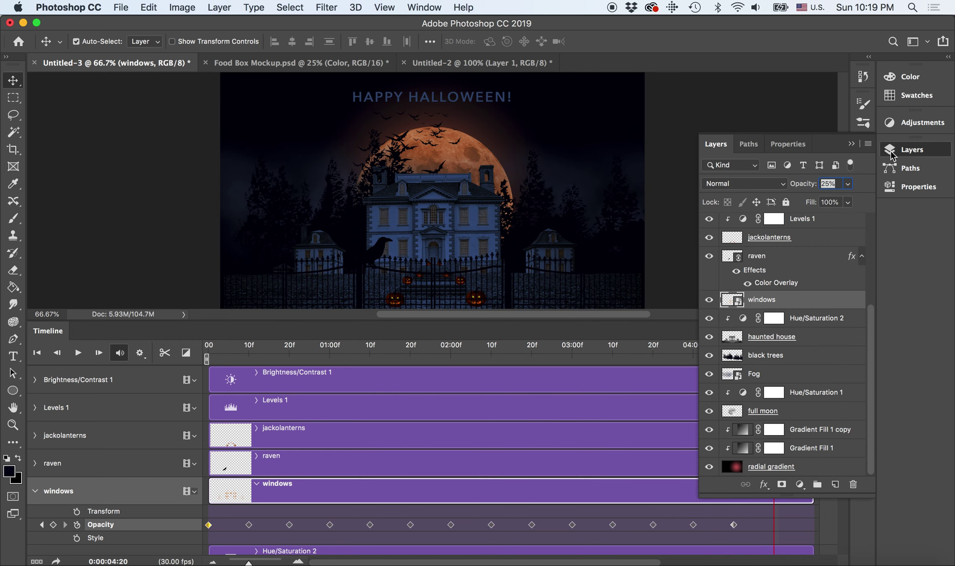
{"action": "type", "text": "10"}
{"action": "key", "text": "Return"}
Add a closing opacity keyframe of 25% to the windows layer at the last frame, 4 seconds 29 frames
{"action": "key", "text": "Right"}
{"action": "key", "text": "Right"}
{"action": "key", "text": "Right"}
{"action": "key", "text": "Right"}
{"action": "key", "text": "Right"}
{"action": "key", "text": "Right"}
{"action": "key", "text": "Right"}
{"action": "key", "text": "Right"}
{"action": "key", "text": "Right"}
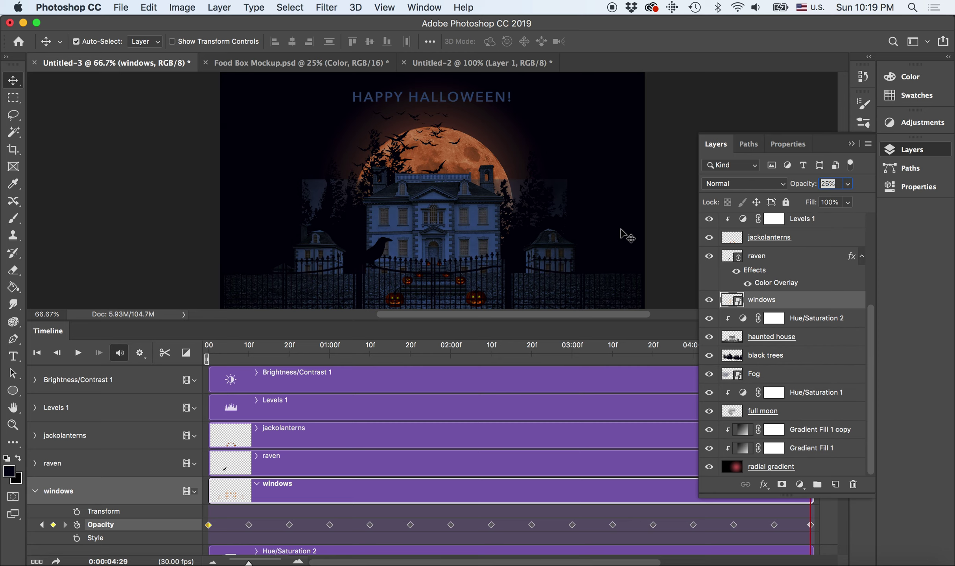
Play the timeline to preview the flickering window lights, then stop playback
{"action": "left_click", "coordinate": [851, 144]}
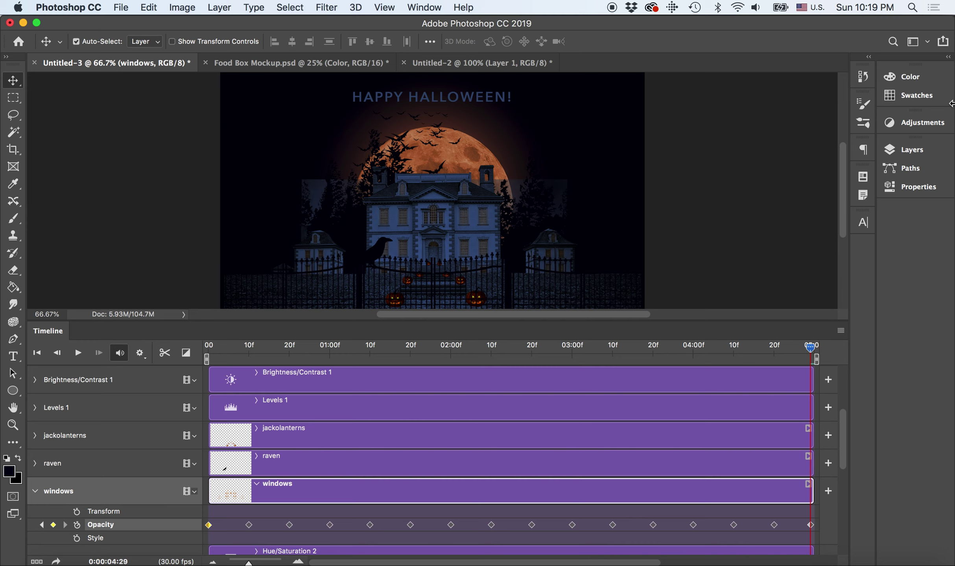
{"action": "key", "text": "space"}
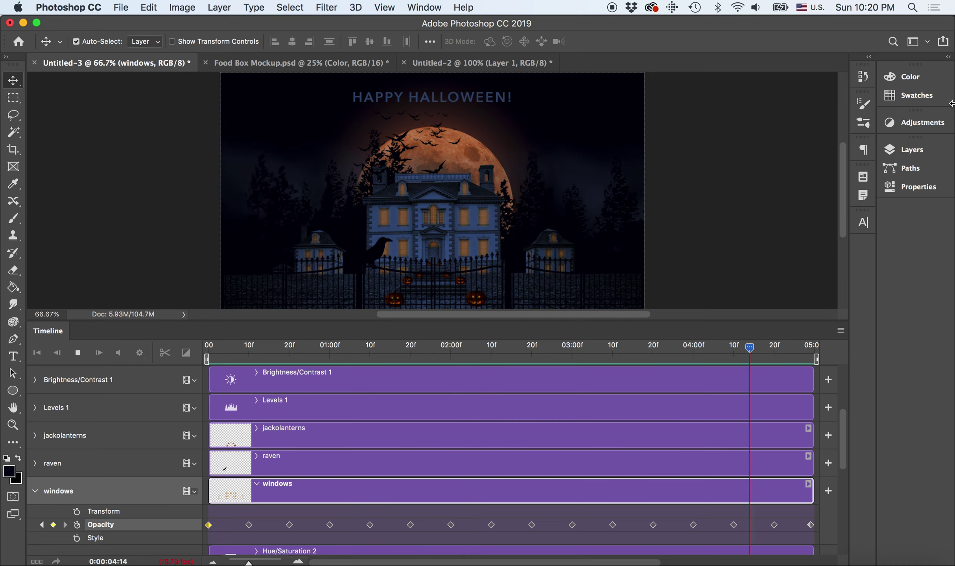
{"action": "key", "text": "space"}
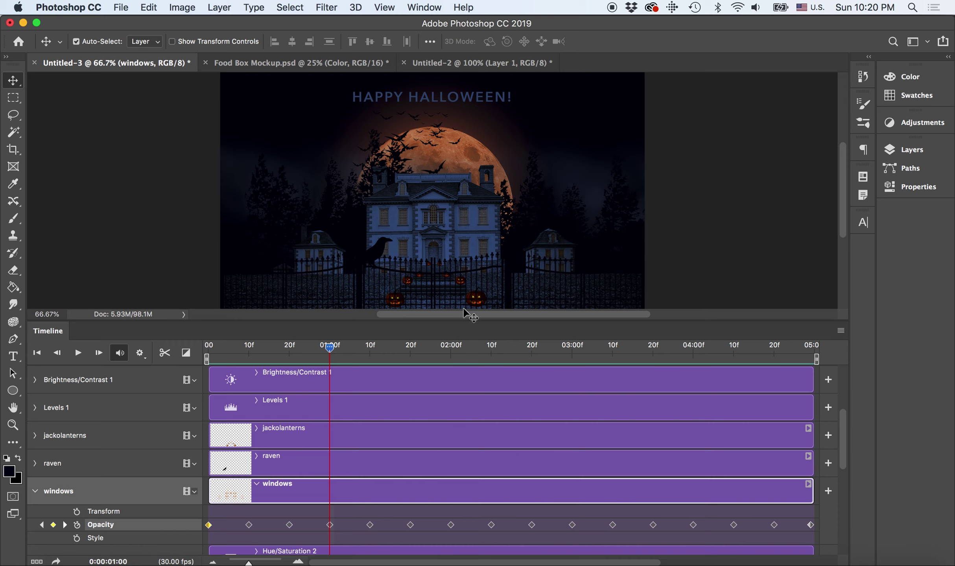
{"action": "left_click", "coordinate": [35, 491]}
{"action": "left_click", "coordinate": [35, 435]}
{"action": "left_click_drag", "start_coordinate": [330, 347], "coordinate": [249, 347]}
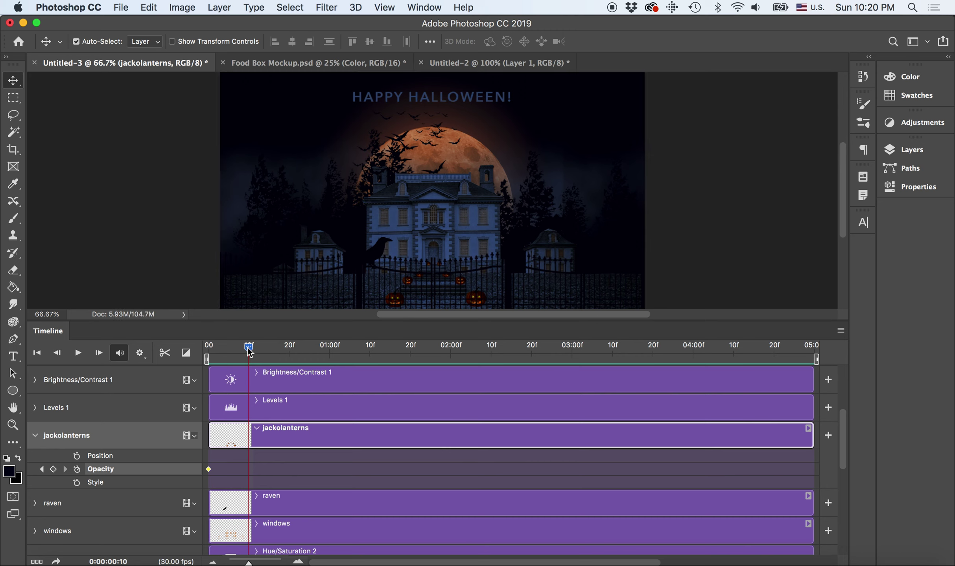
{"action": "left_click", "coordinate": [913, 150]}
{"action": "scroll", "coordinate": [779, 255], "scroll_direction": "up", "scroll_amount": 3}
{"action": "left_click", "coordinate": [778, 256]}
{"action": "left_click", "coordinate": [208, 469]}
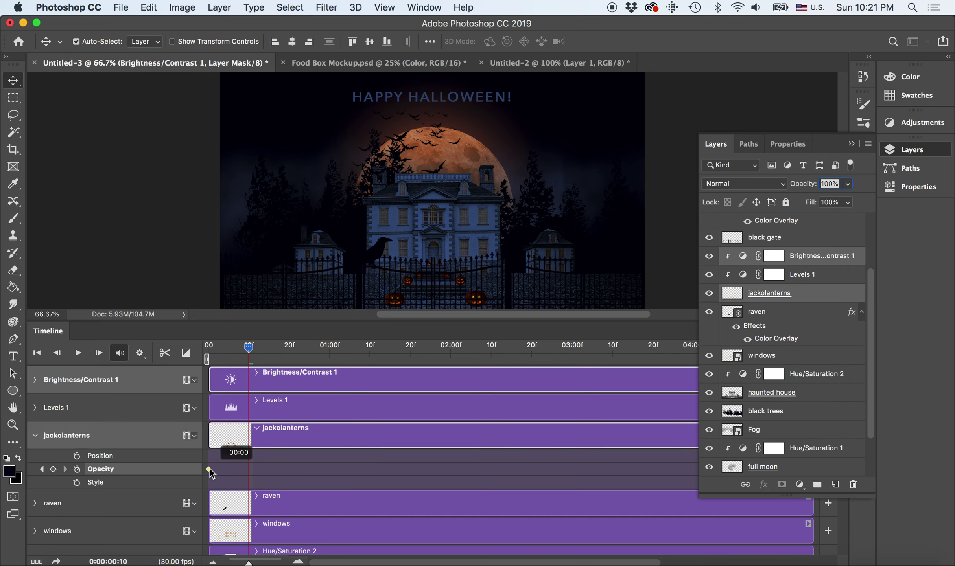
{"action": "key", "text": "Delete"}
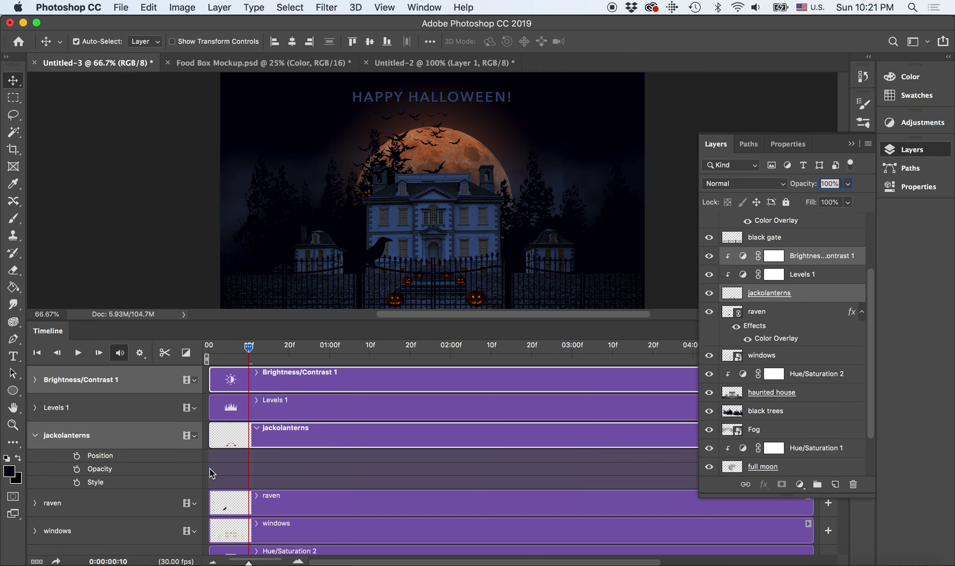
{"action": "left_click", "coordinate": [36, 437]}
Enable opacity animation on the Brightness/Contrast 1 track with a first keyframe at 0:00
{"action": "left_click", "coordinate": [34, 380]}
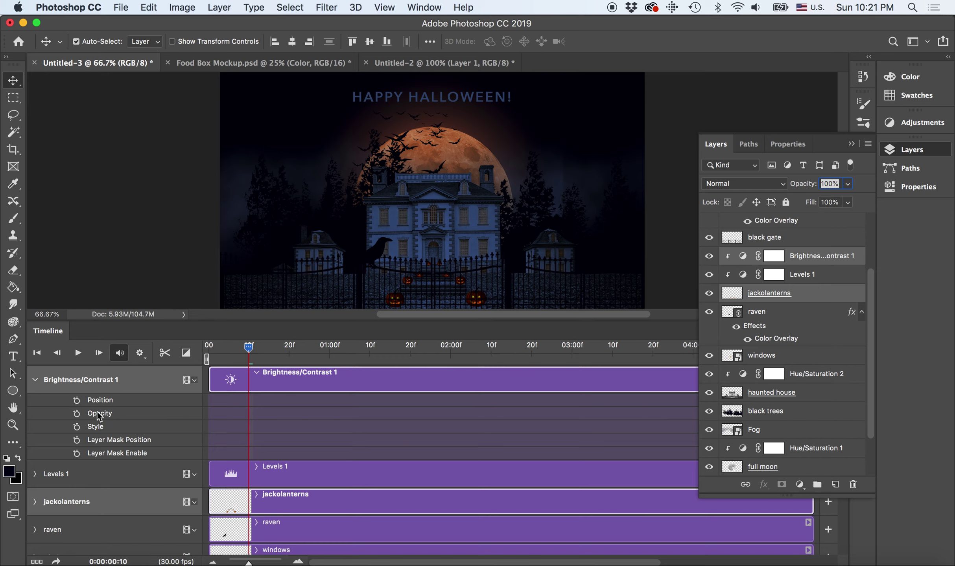
{"action": "left_click_drag", "start_coordinate": [249, 347], "coordinate": [201, 354]}
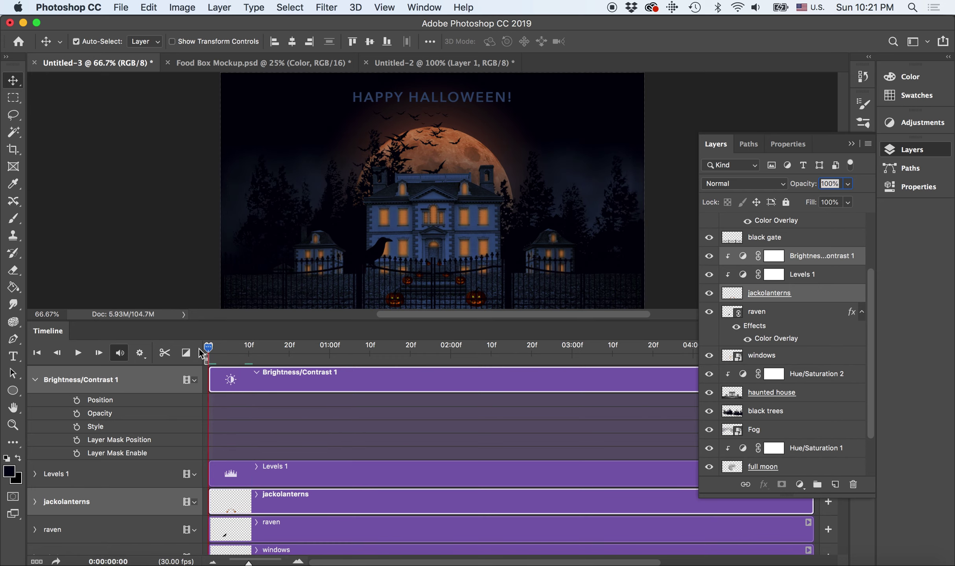
{"action": "left_click", "coordinate": [78, 414]}
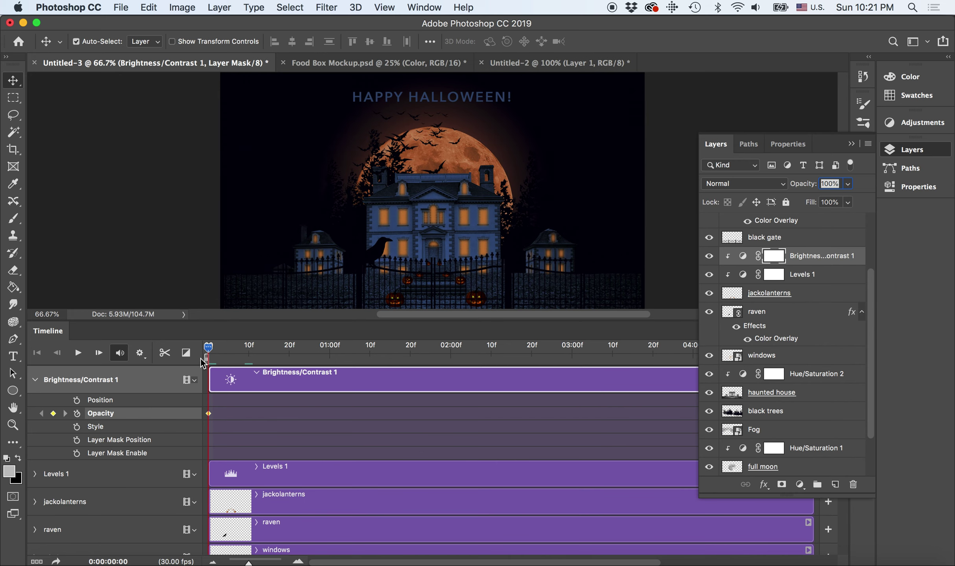
Add an opacity keyframe of 25% to the Brightness/Contrast 1 layer at frame 20
{"action": "left_click", "coordinate": [289, 347]}
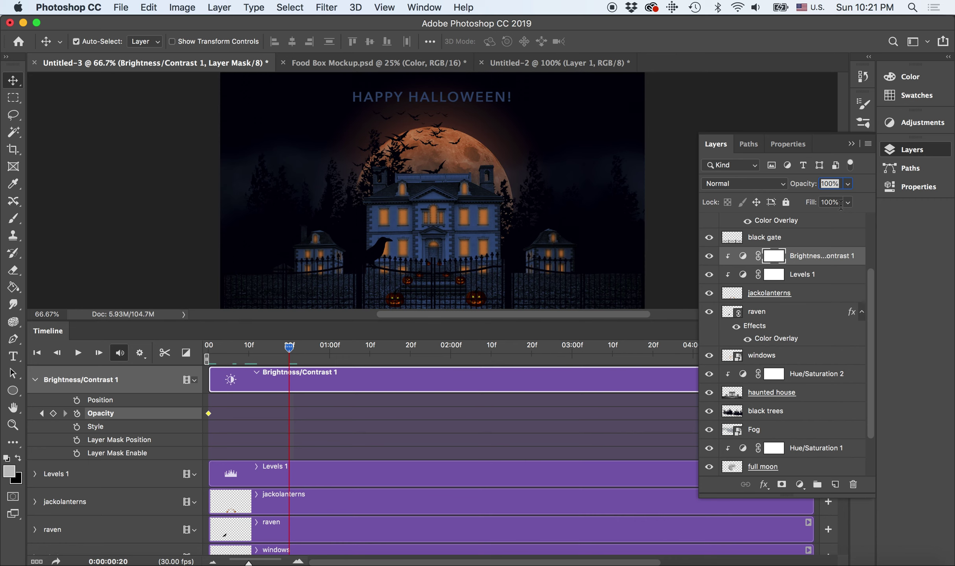
{"action": "type", "text": "25"}
{"action": "key", "text": "Return"}
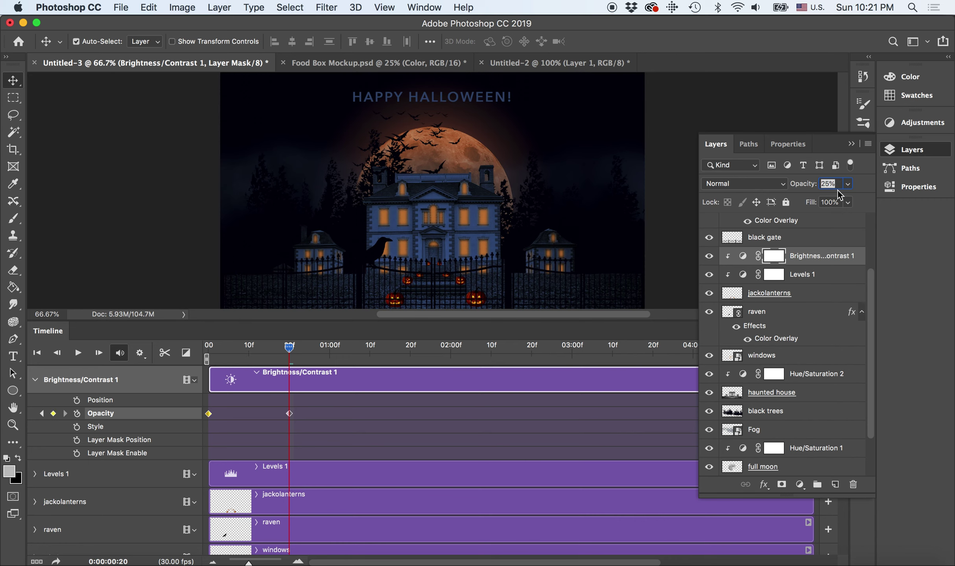